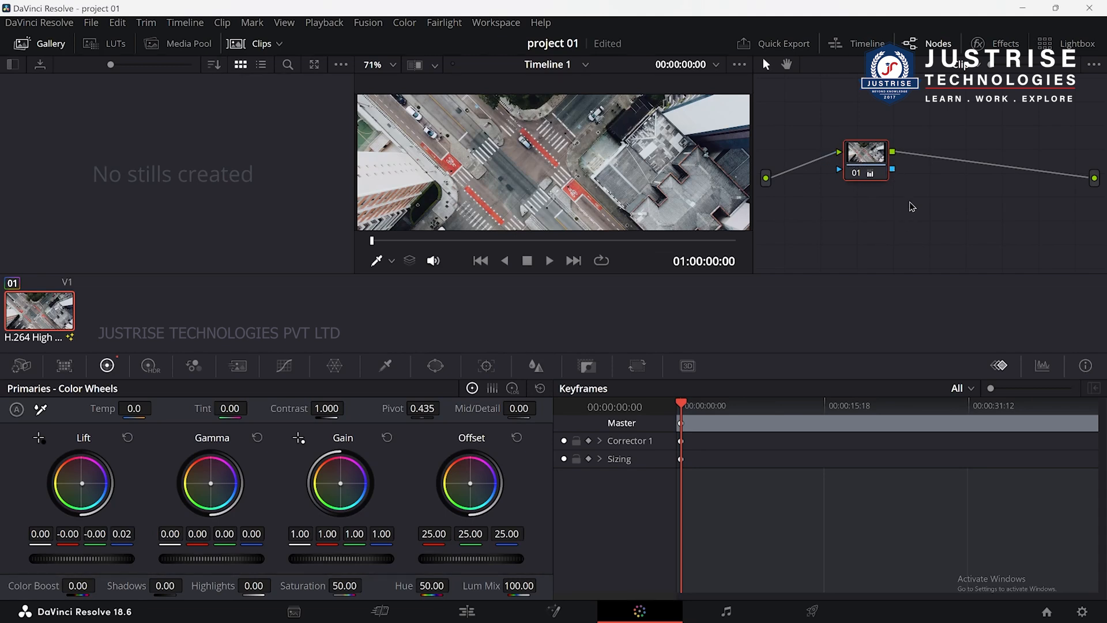
# Step: Add an alpha output to the node graph and connect node 01's alpha output to it
pyautogui.rightClick(880, 243)
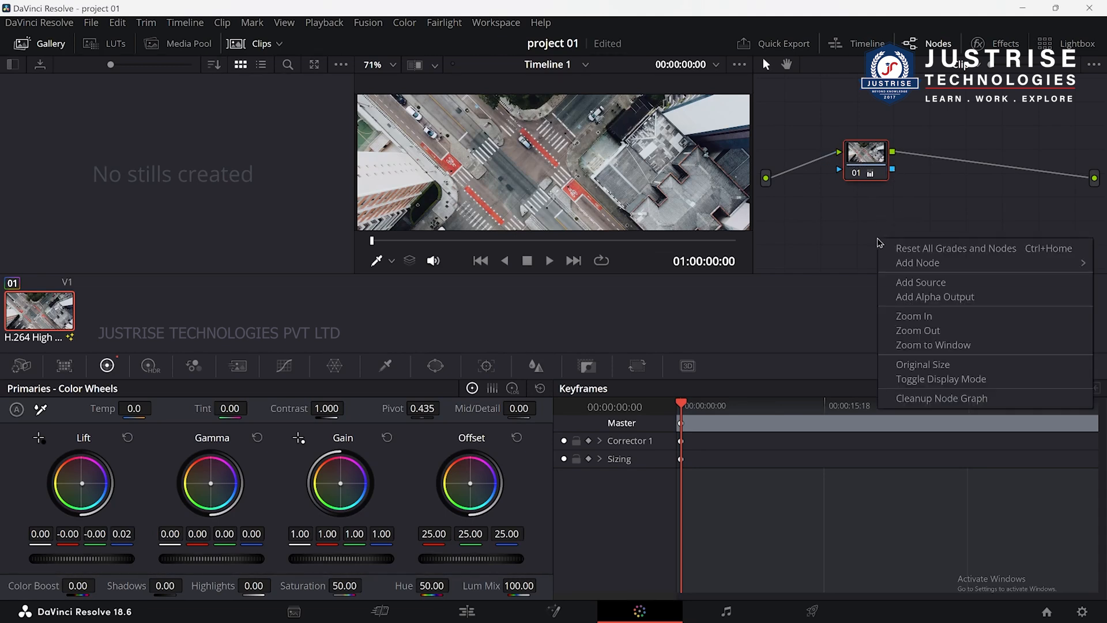
pyautogui.click(930, 298)
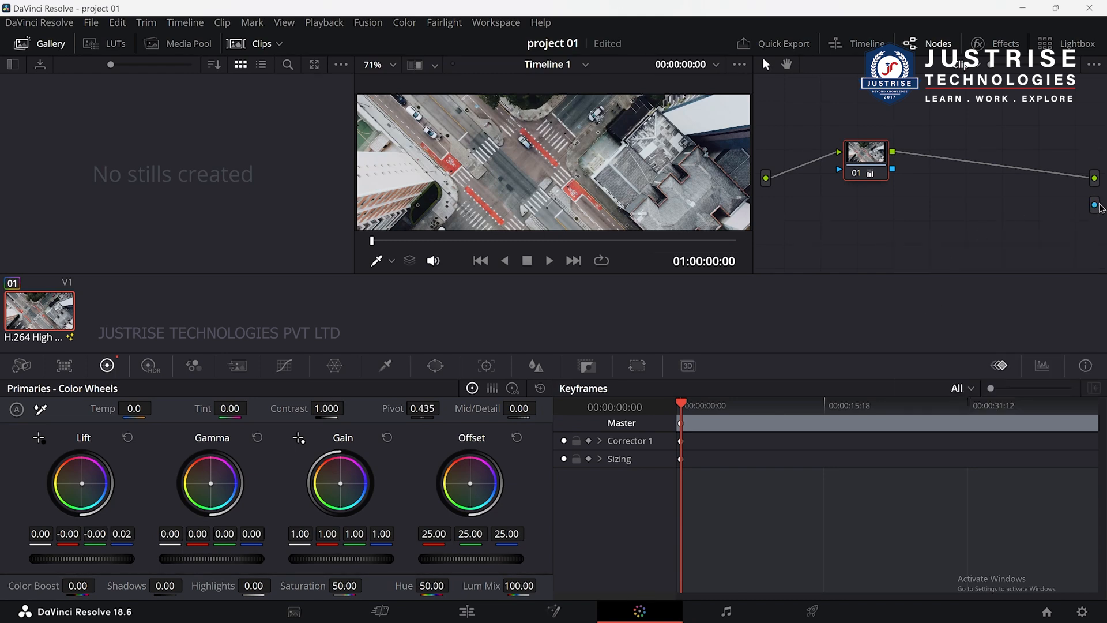
pyautogui.moveTo(1002, 186); pyautogui.dragTo(1096, 206)
pyautogui.rightClick(861, 168)
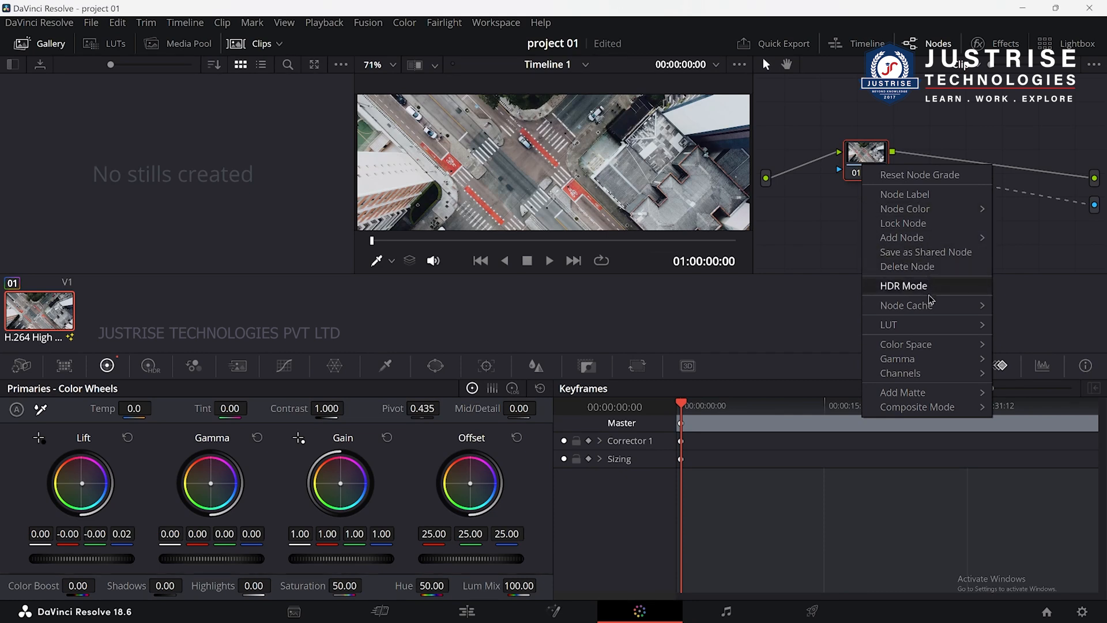
pyautogui.moveTo(922, 333)
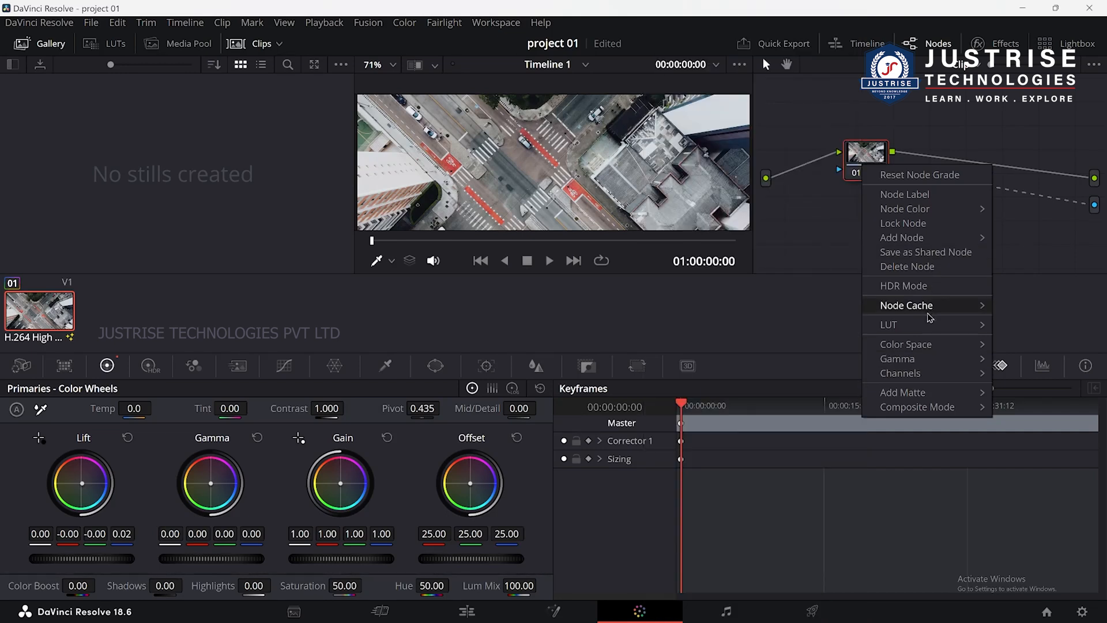
pyautogui.click(395, 317)
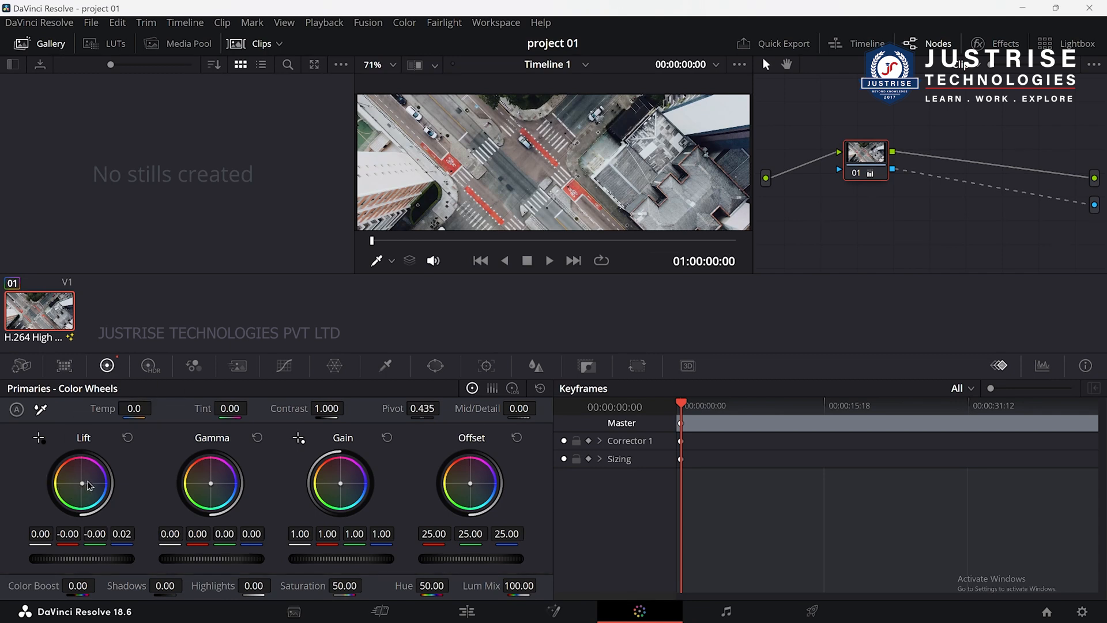
# Step: In the HDR color wheels, try red and blue tints on the Dark wheel, then set it to X 0.01, Y 0.01
pyautogui.click(149, 365)
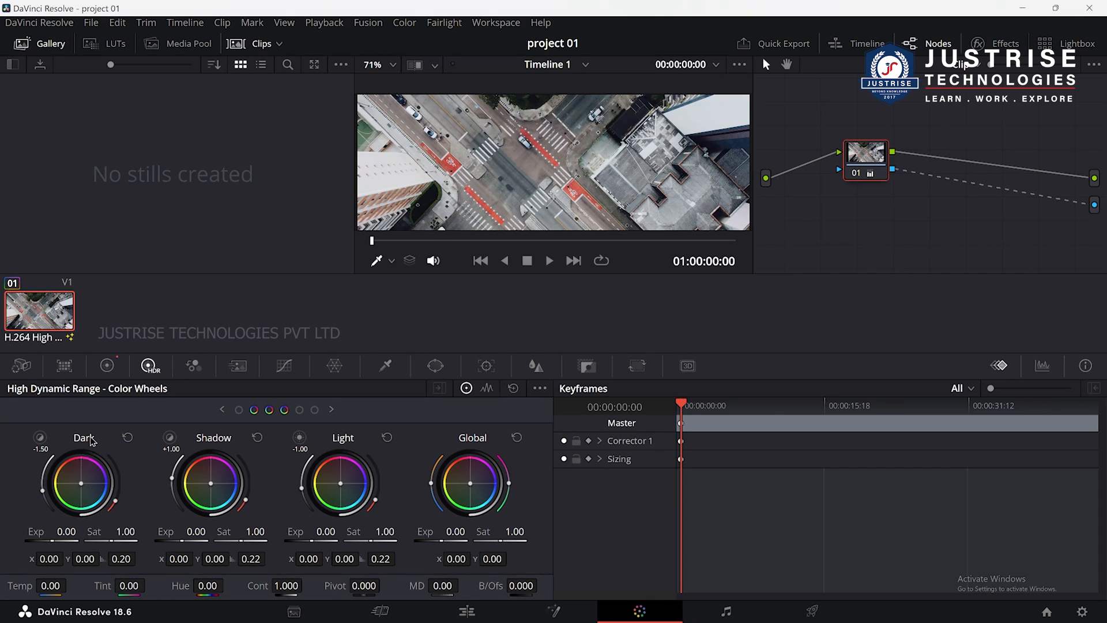
pyautogui.moveTo(81, 484); pyautogui.dragTo(75, 462)
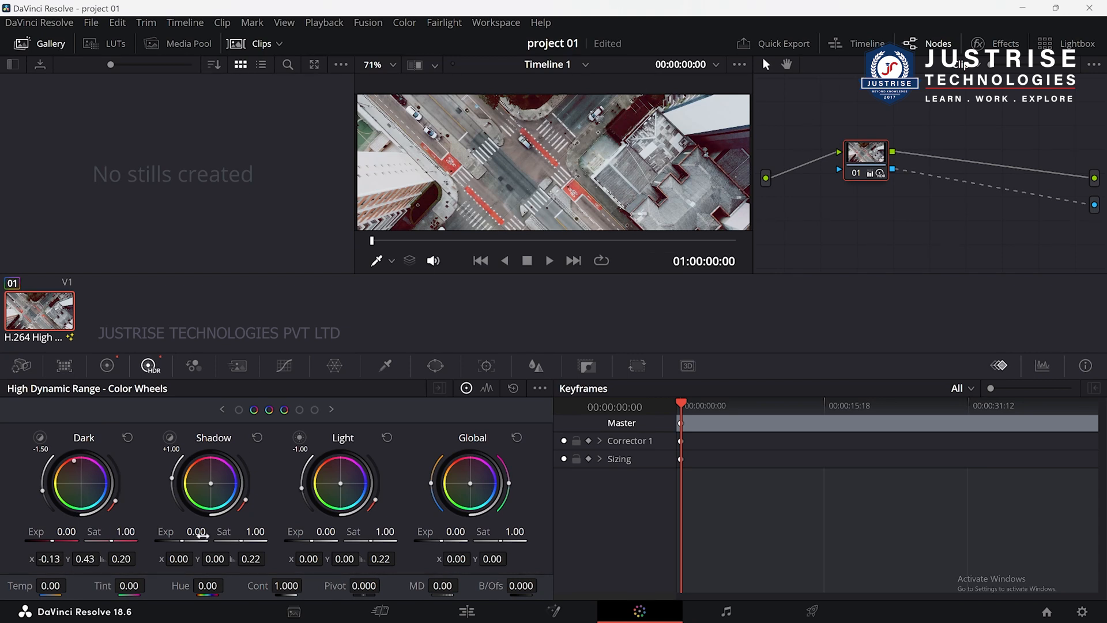
pyautogui.moveTo(98, 482); pyautogui.dragTo(123, 511)
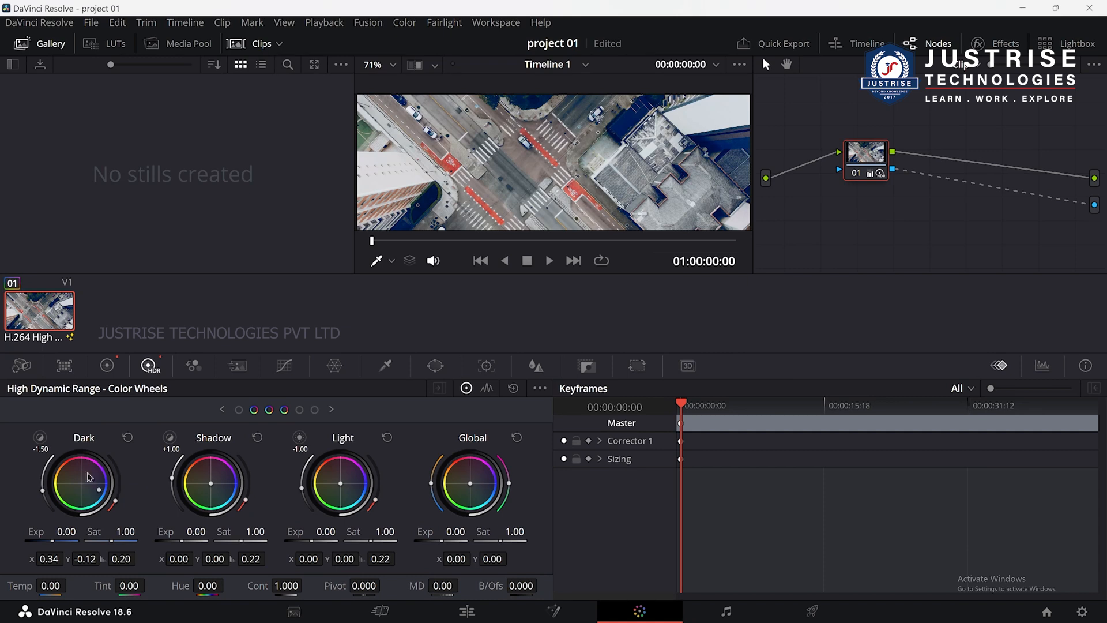
pyautogui.moveTo(97, 489); pyautogui.dragTo(84, 483)
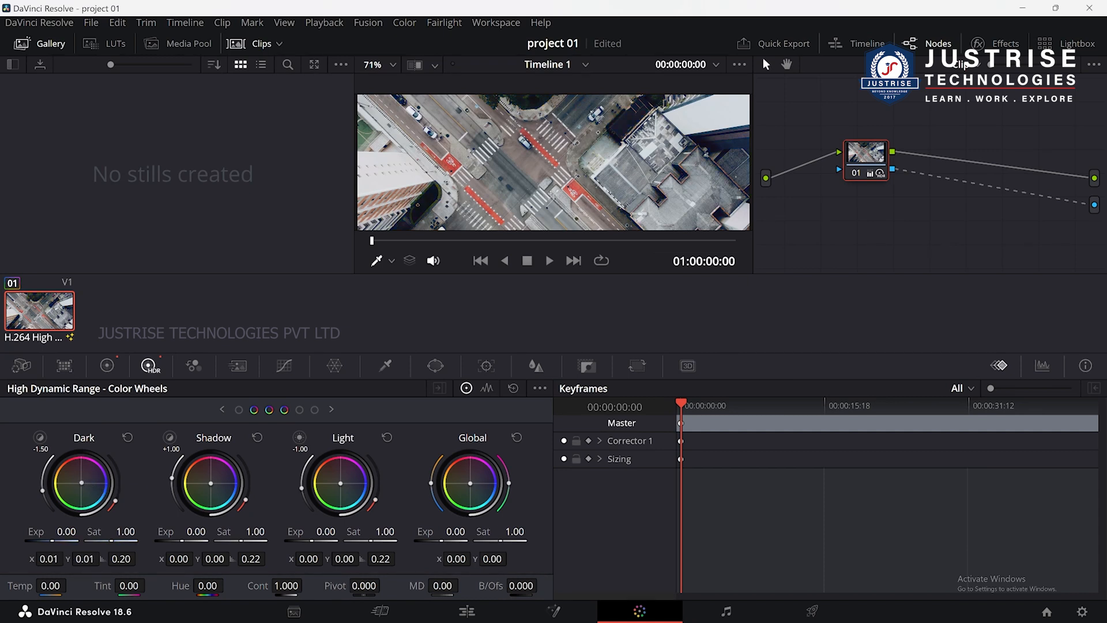
# Step: Try green and yellow tints on the Shadow wheel, then set it to X 0.01, Y -0.01
pyautogui.moveTo(211, 482); pyautogui.dragTo(199, 501)
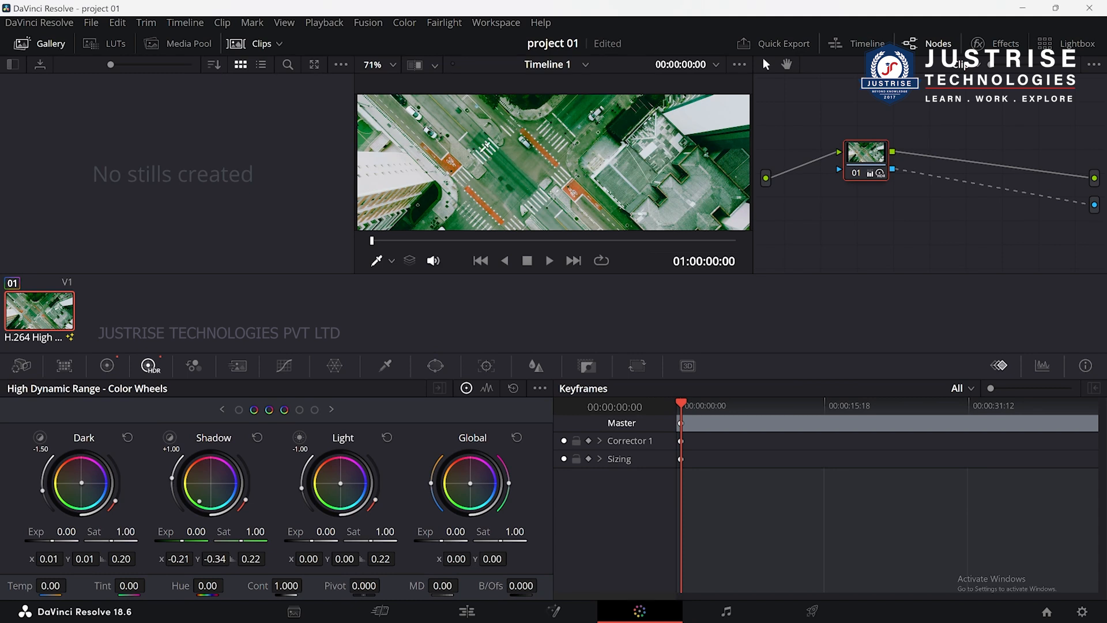
pyautogui.moveTo(200, 501); pyautogui.dragTo(188, 483)
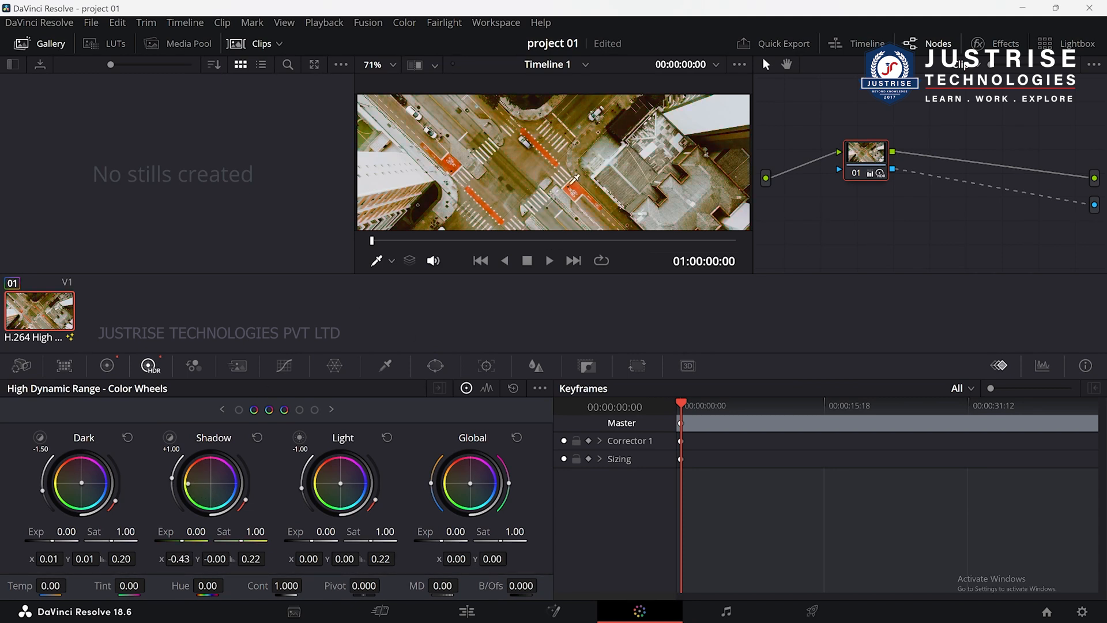
pyautogui.moveTo(190, 484); pyautogui.dragTo(211, 484)
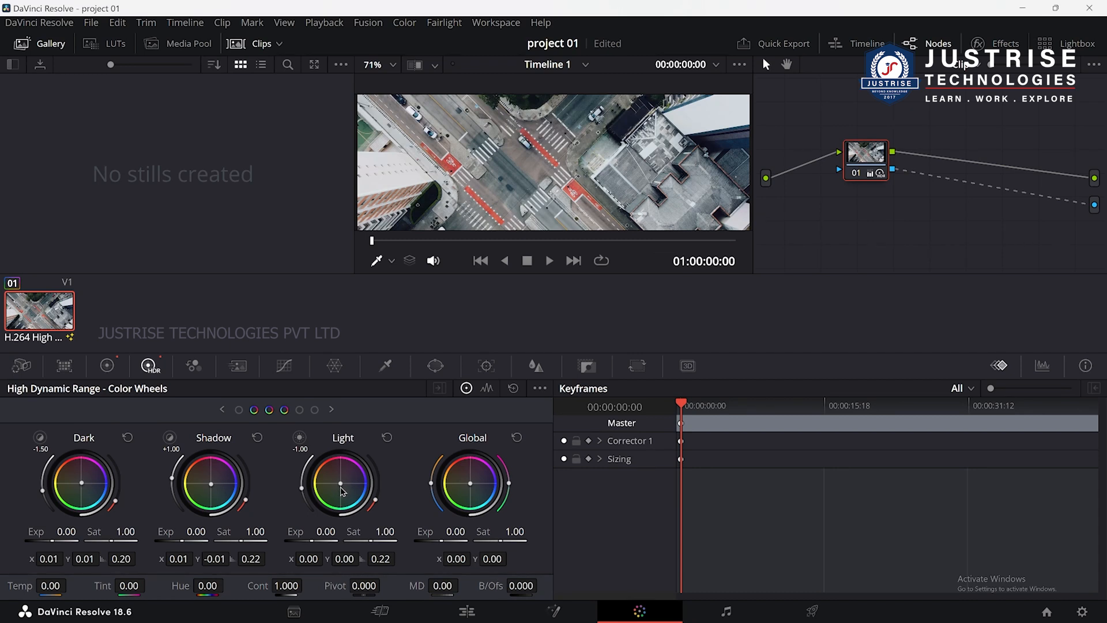
# Step: Adjust the Light wheel to X 0.00, Y -0.01 and the Global wheel to X 0.03, Y 0.03
pyautogui.moveTo(340, 483); pyautogui.dragTo(331, 480)
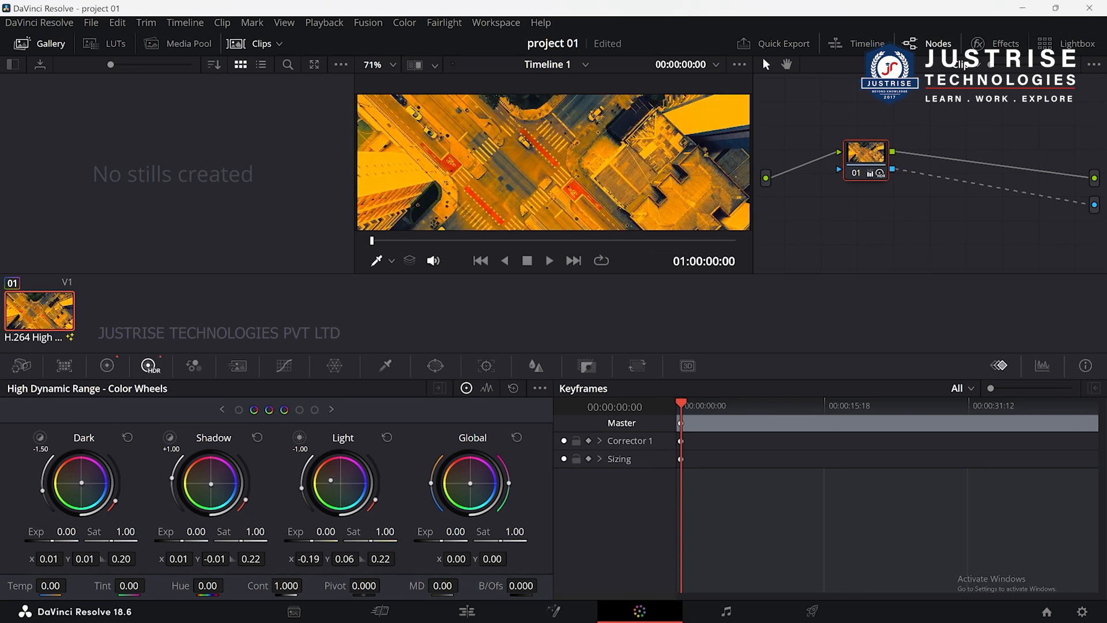
pyautogui.moveTo(338, 482)
pyautogui.mouseDown()
pyautogui.moveTo(358, 483)
pyautogui.moveTo(337, 493)
pyautogui.moveTo(340, 483)
pyautogui.mouseUp()
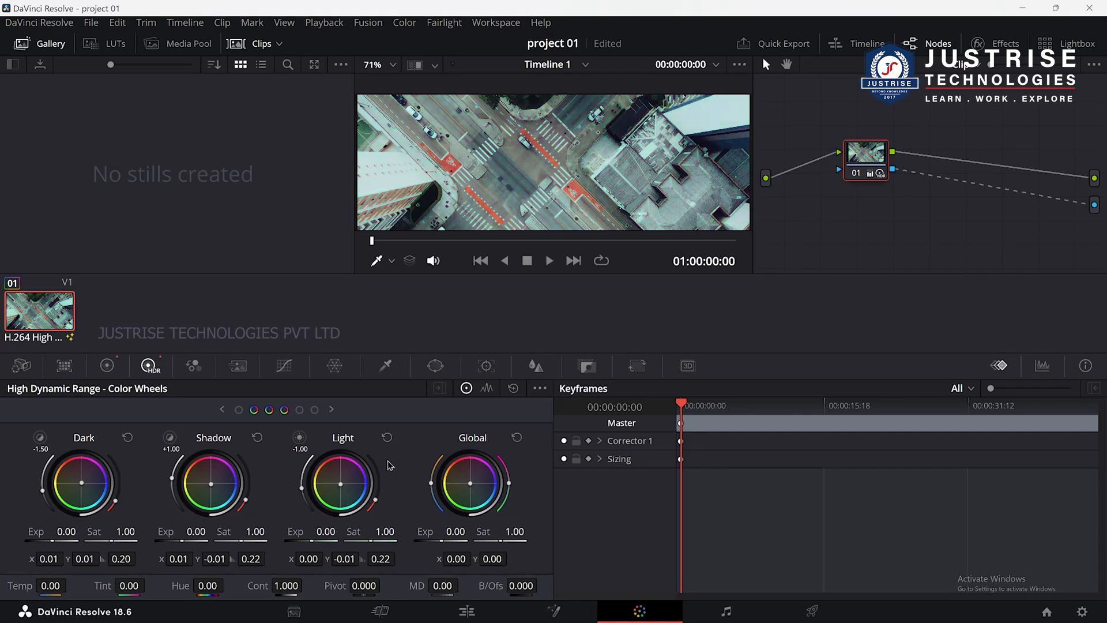
pyautogui.moveTo(483, 489); pyautogui.dragTo(485, 486)
# Step: Shift the Highlight wheel to X -0.07, Y 0.08 and adjust the Specular wheel's color balance
pyautogui.click(331, 410)
pyautogui.moveTo(210, 485); pyautogui.dragTo(193, 470)
pyautogui.scroll(-2, 594, 202)
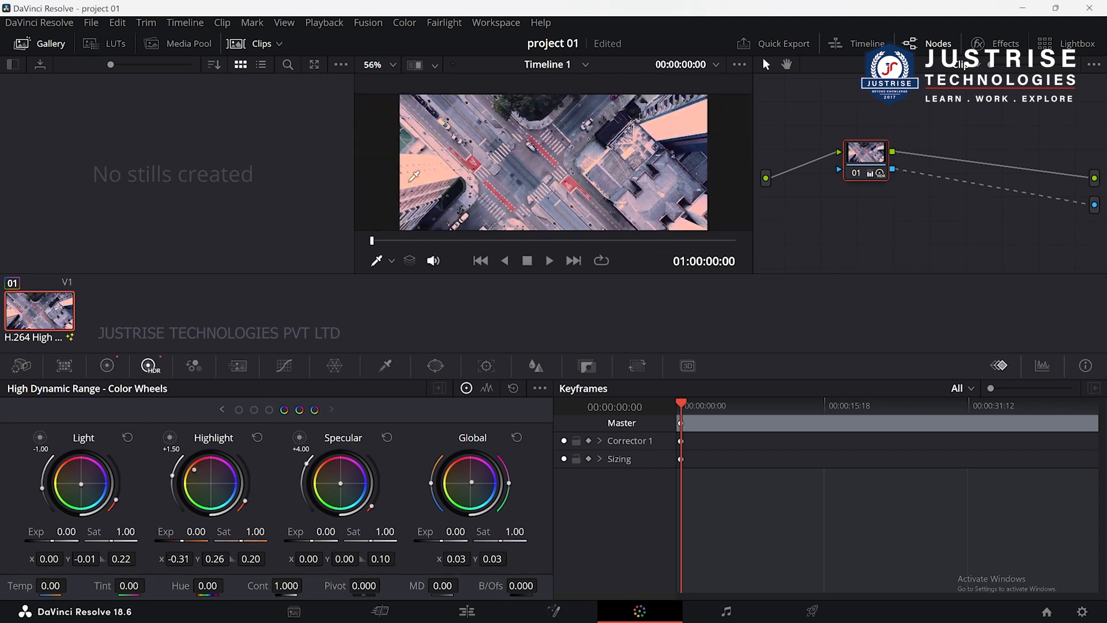
pyautogui.moveTo(203, 468)
pyautogui.mouseDown()
pyautogui.moveTo(233, 483)
pyautogui.moveTo(195, 472)
pyautogui.moveTo(207, 480)
pyautogui.mouseUp()
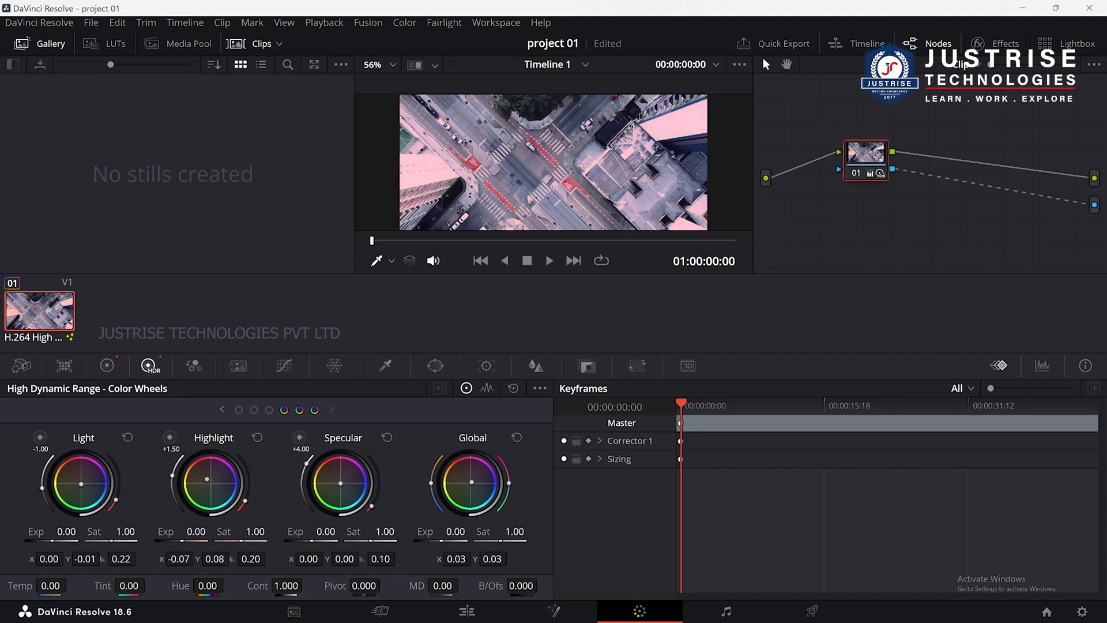
pyautogui.moveTo(332, 478); pyautogui.dragTo(326, 458)
# Step: Set the custom curves' channel intensities to 56 and reshape the red curve with two added points, leaving the blue channel selected for editing
pyautogui.click(285, 367)
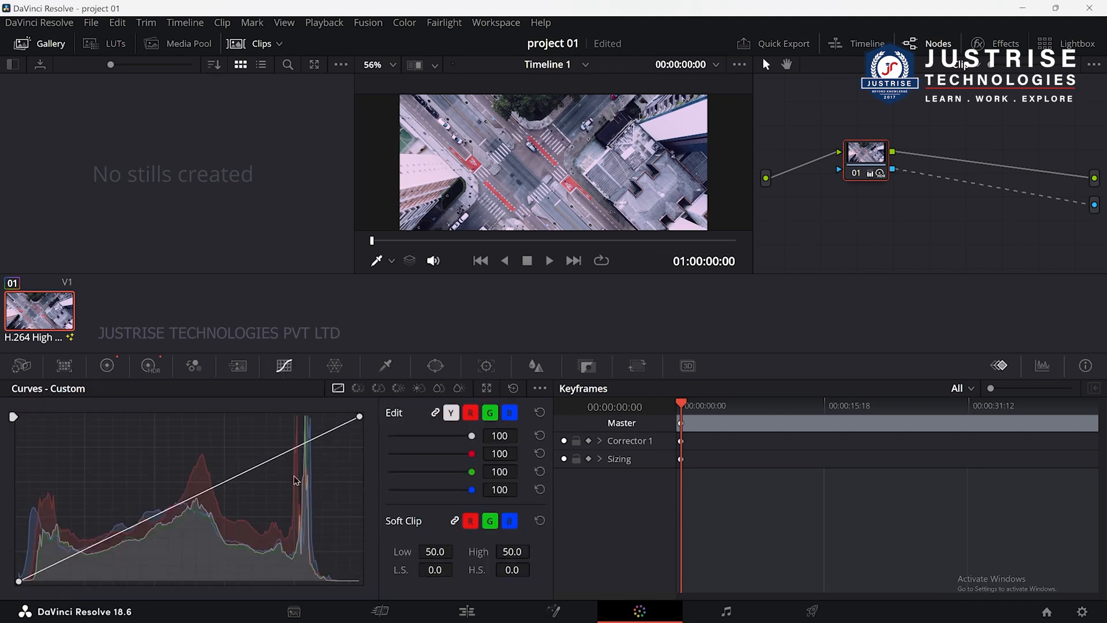
pyautogui.moveTo(472, 438); pyautogui.dragTo(459, 458)
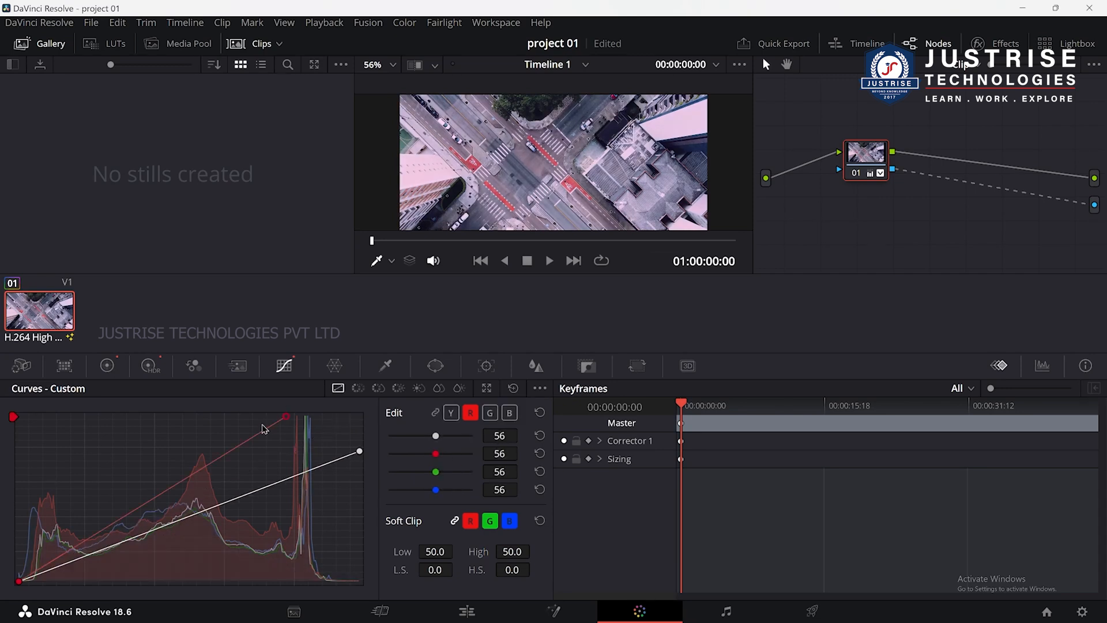
pyautogui.moveTo(242, 444); pyautogui.dragTo(262, 491)
pyautogui.moveTo(164, 536); pyautogui.dragTo(137, 510)
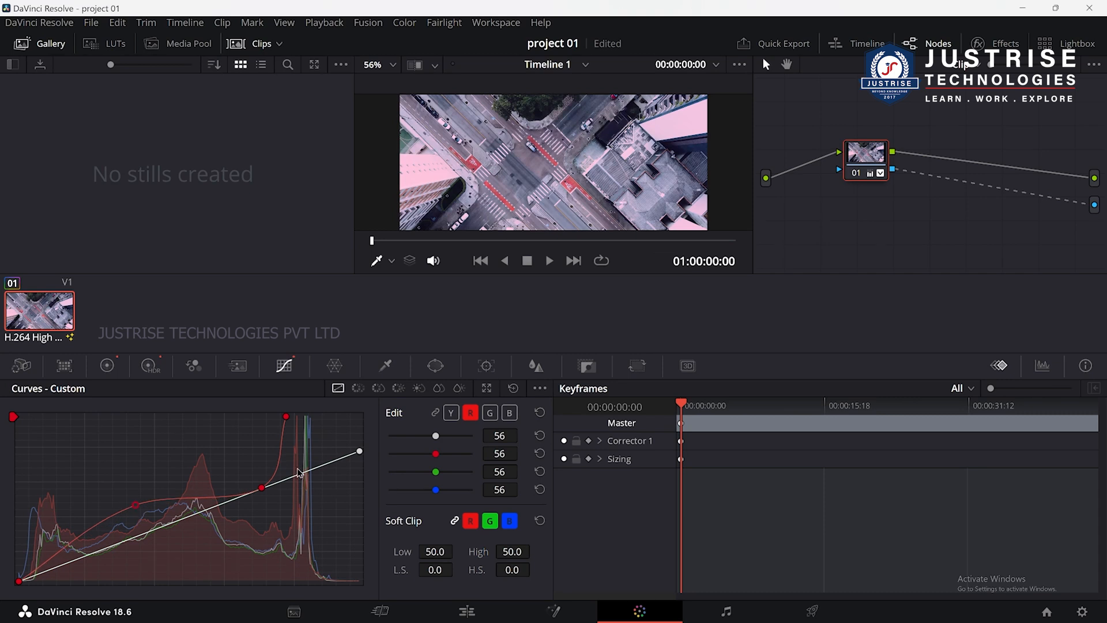
pyautogui.click(490, 413)
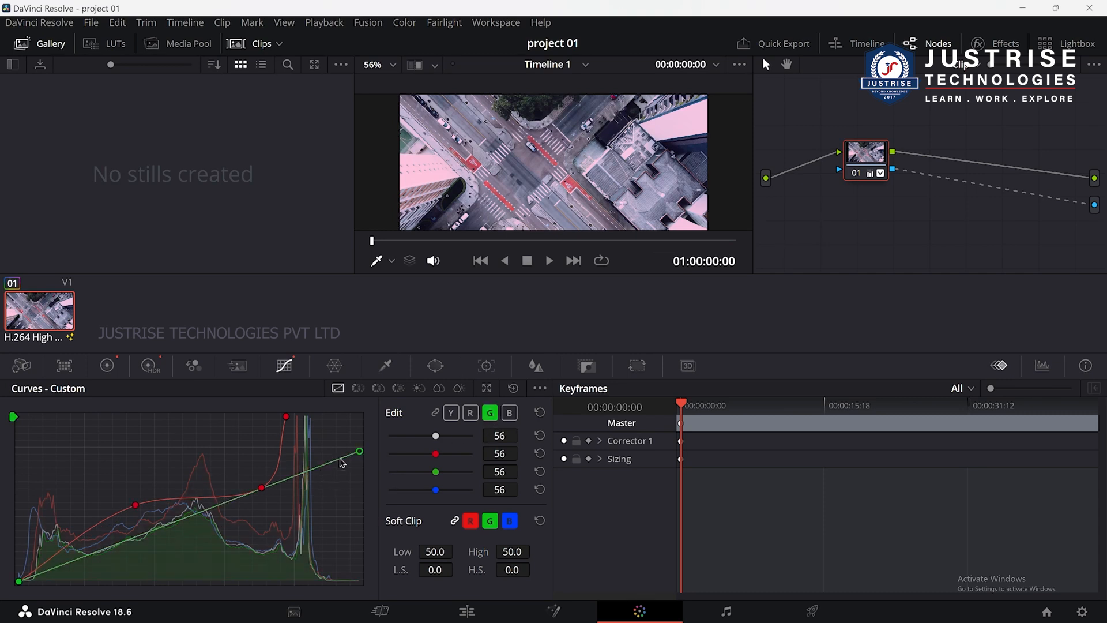
pyautogui.click(510, 413)
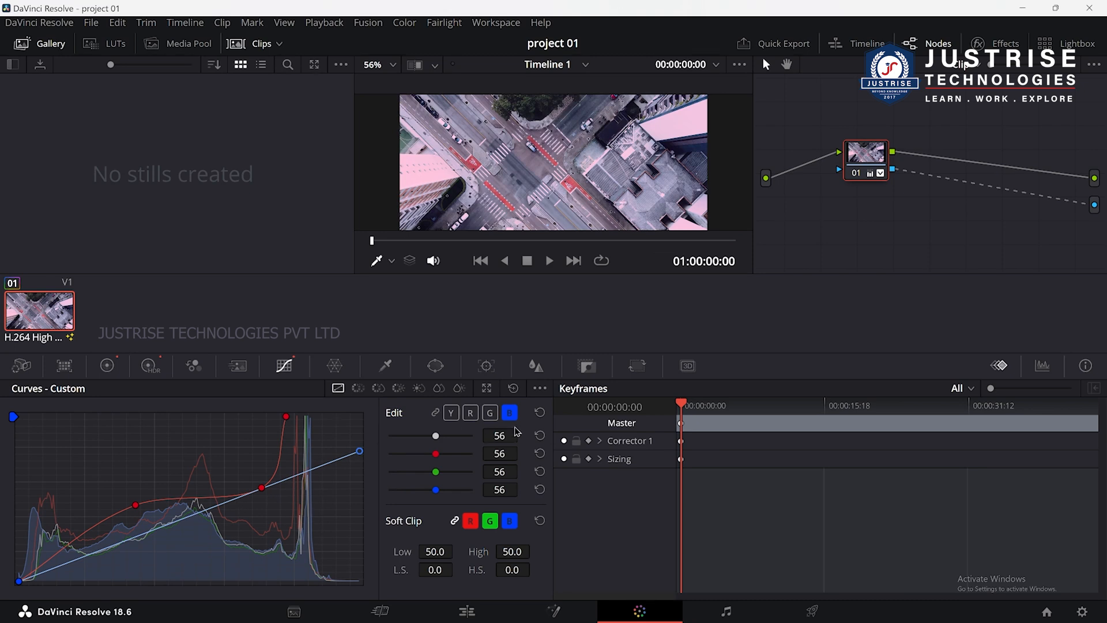
# Step: Browse the LUT library, previewing the Astrodesign ALog to ARRI Log C LUT and the DJI LUTs
pyautogui.click(124, 49)
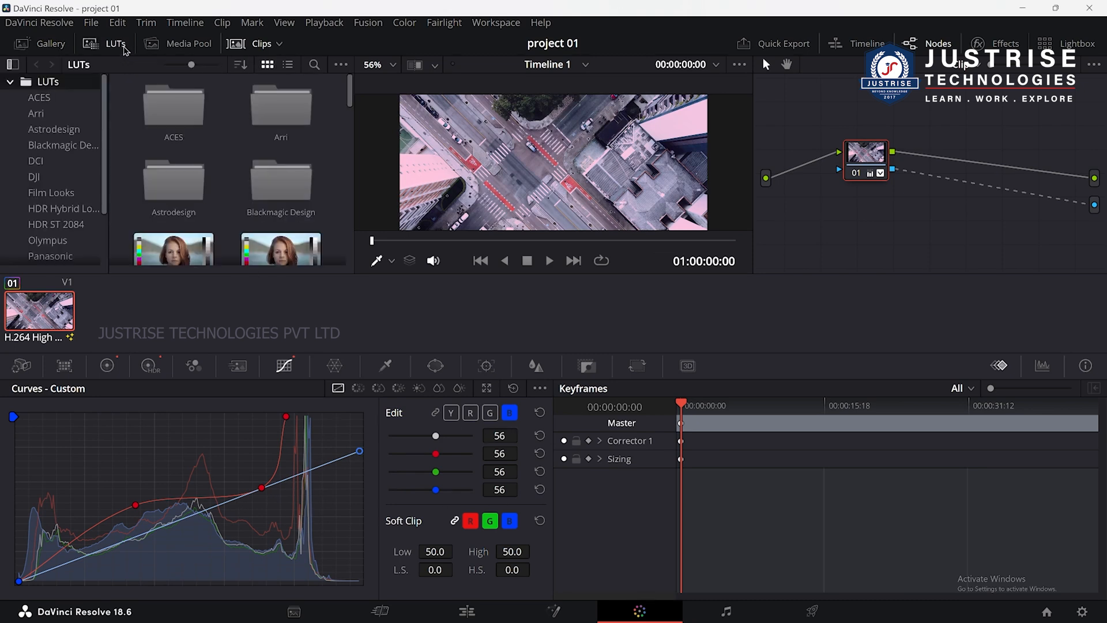
pyautogui.scroll(-3, 39, 147)
pyautogui.scroll(3, 38, 147)
pyautogui.click(54, 129)
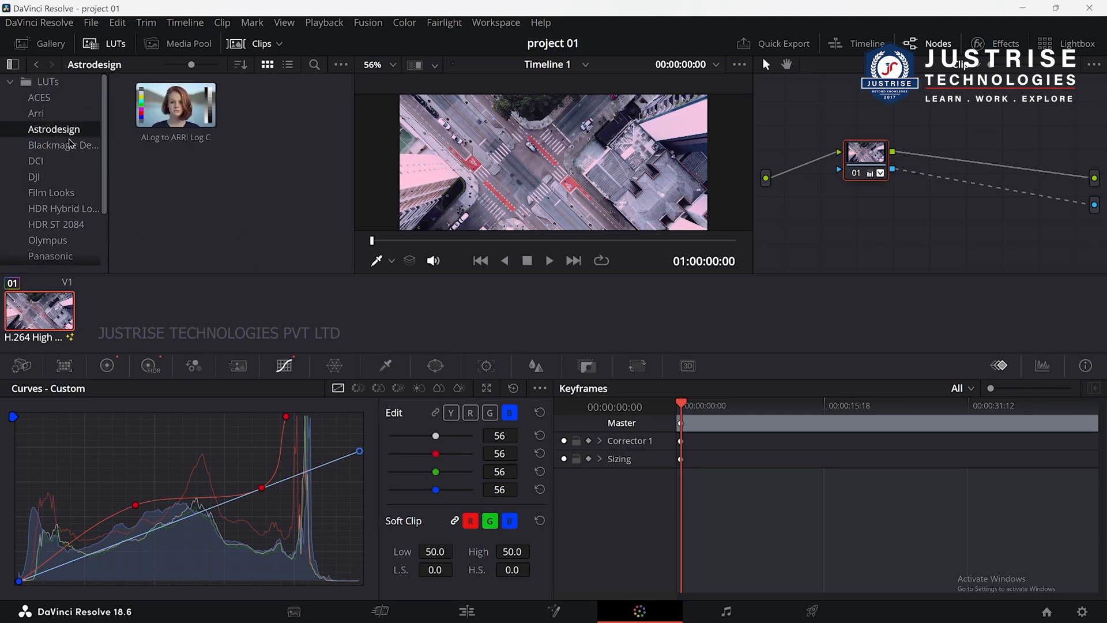
pyautogui.click(186, 104)
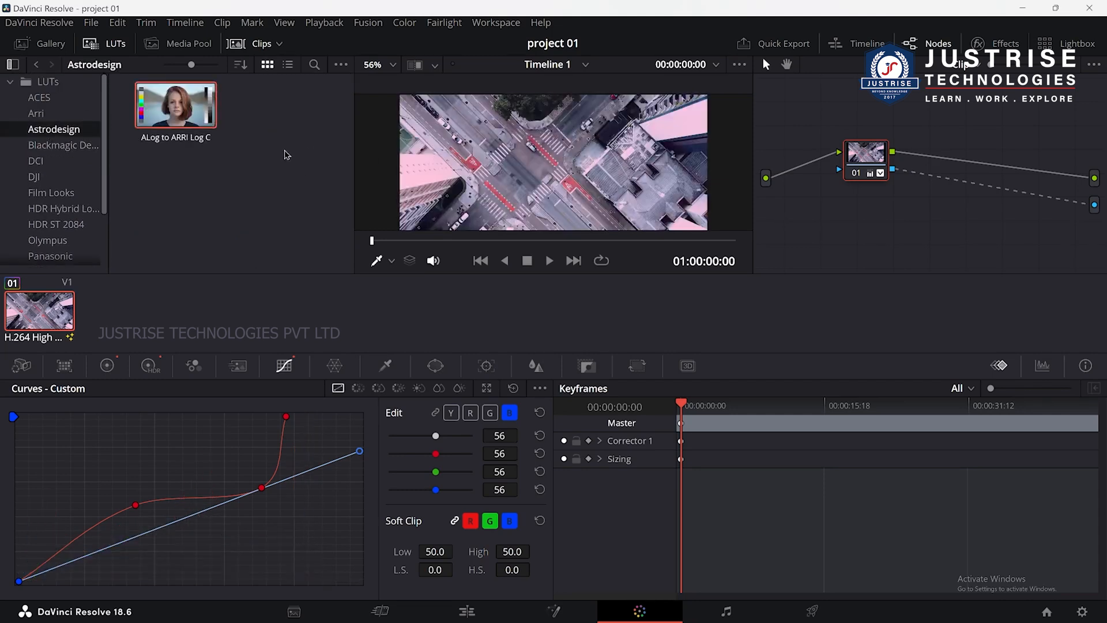
pyautogui.click(34, 176)
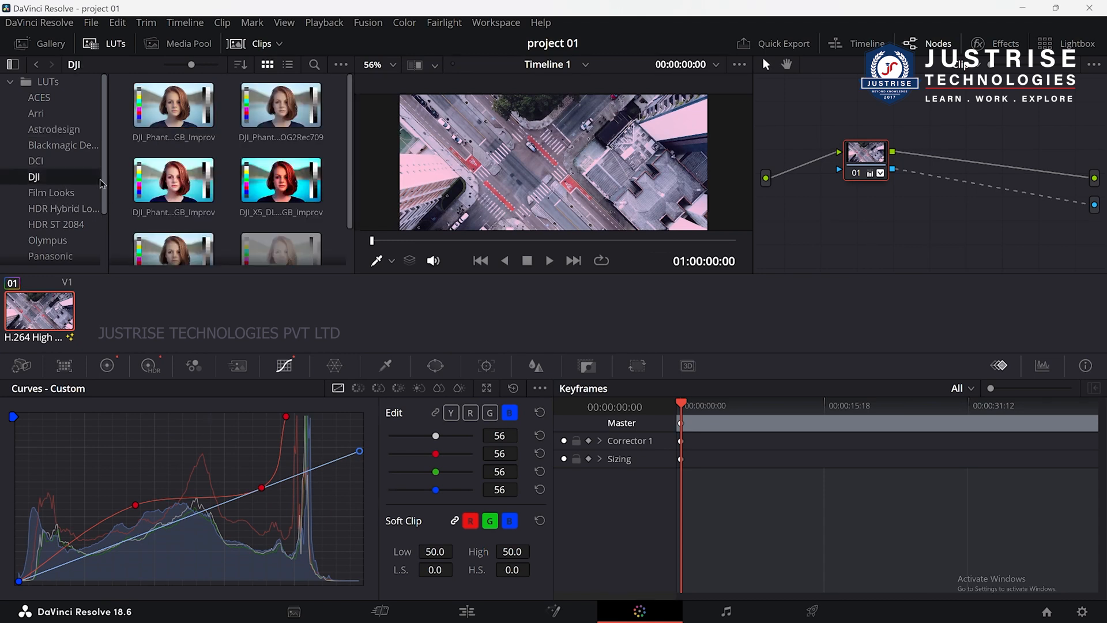
pyautogui.scroll(-1, 216, 176)
pyautogui.click(280, 137)
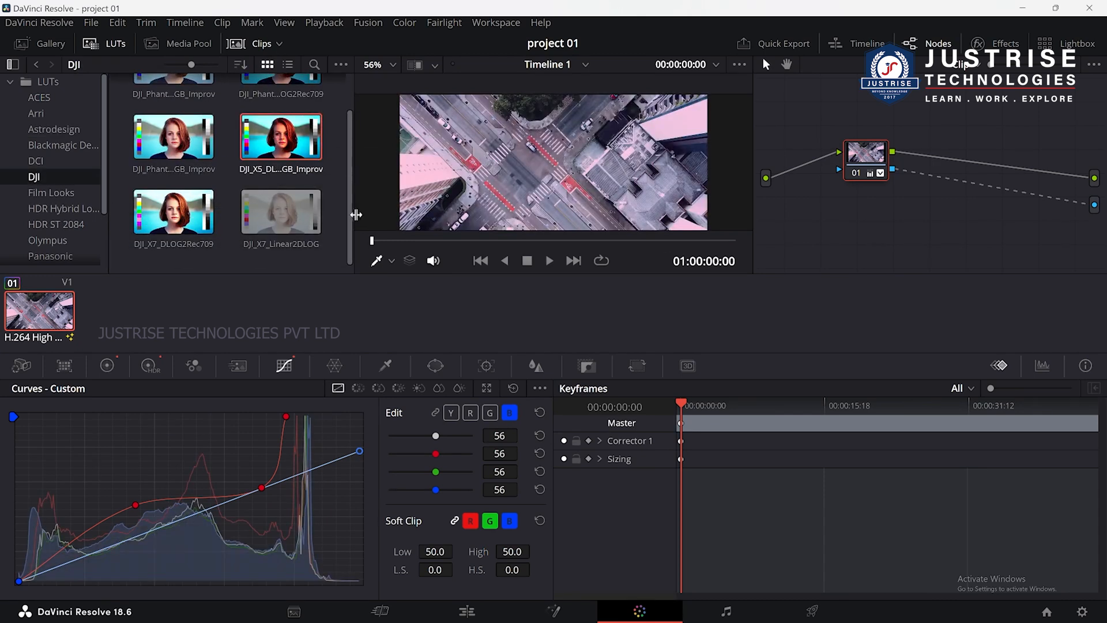
# Step: Look through the Panasonic, RED and Blackmagic Design LUT folders, and close the LUT library
pyautogui.scroll(-1, 62, 212)
pyautogui.click(61, 201)
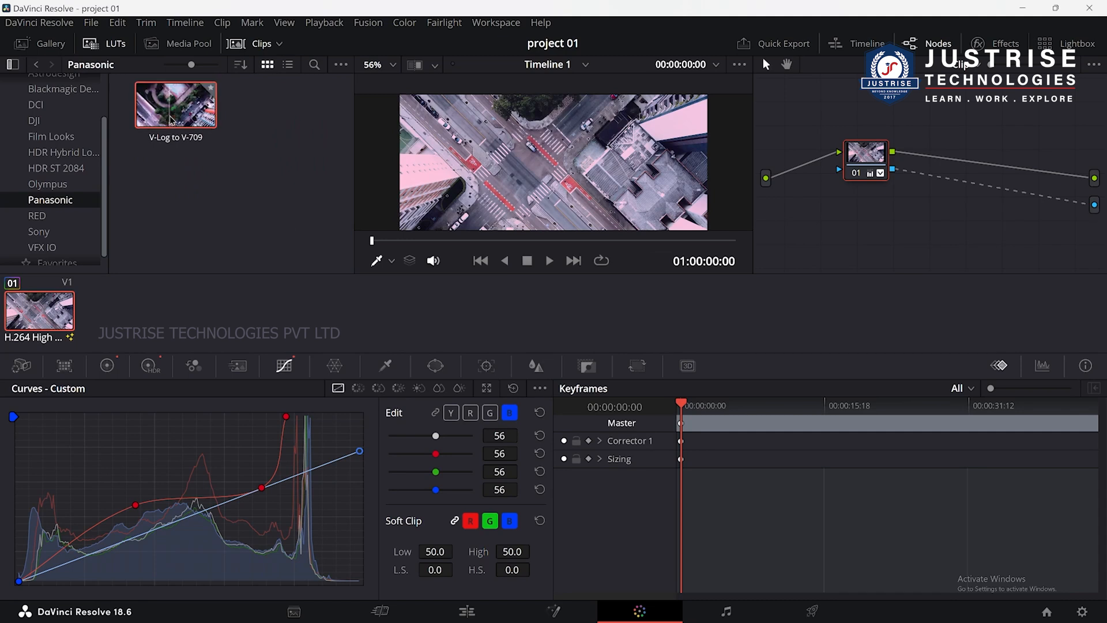
pyautogui.scroll(-1, 63, 220)
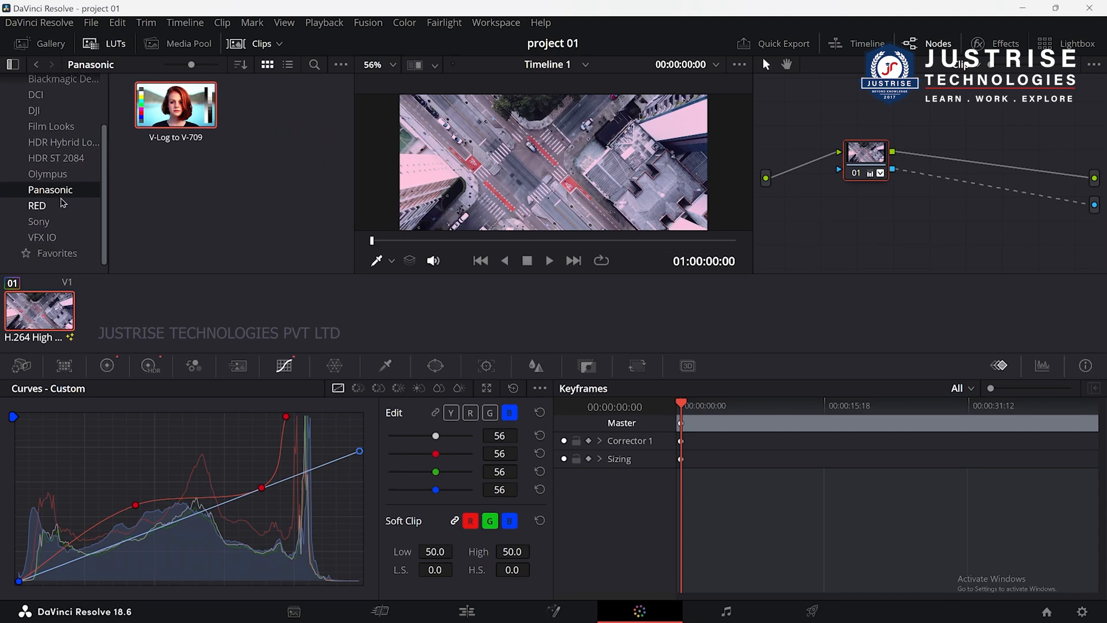
pyautogui.click(56, 206)
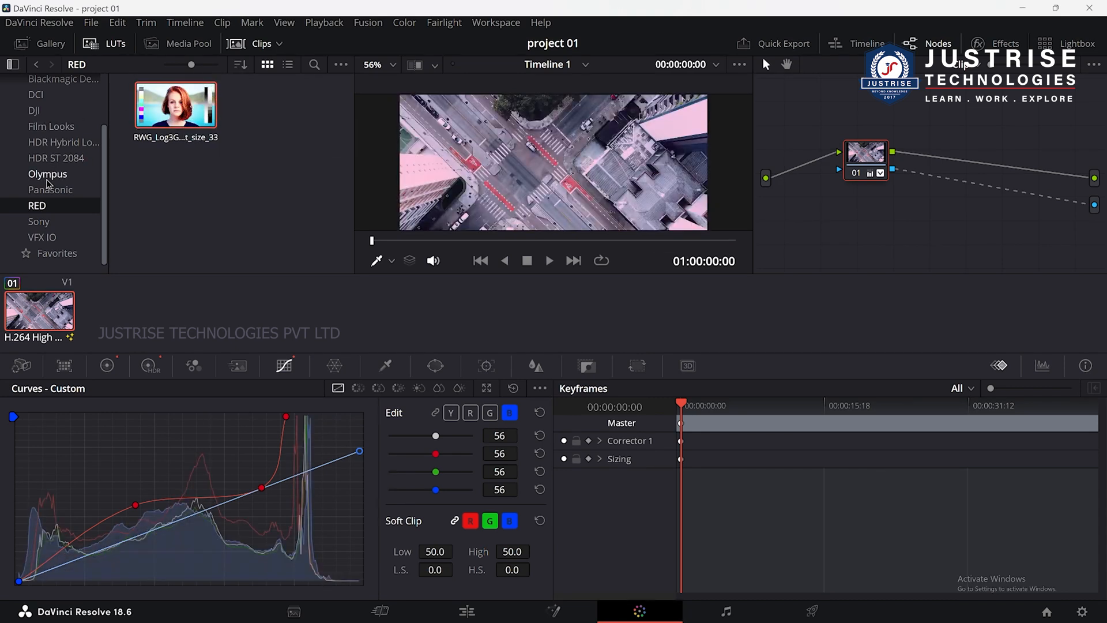
pyautogui.scroll(3, 61, 144)
pyautogui.click(61, 145)
pyautogui.moveTo(173, 179); pyautogui.dragTo(438, 167)
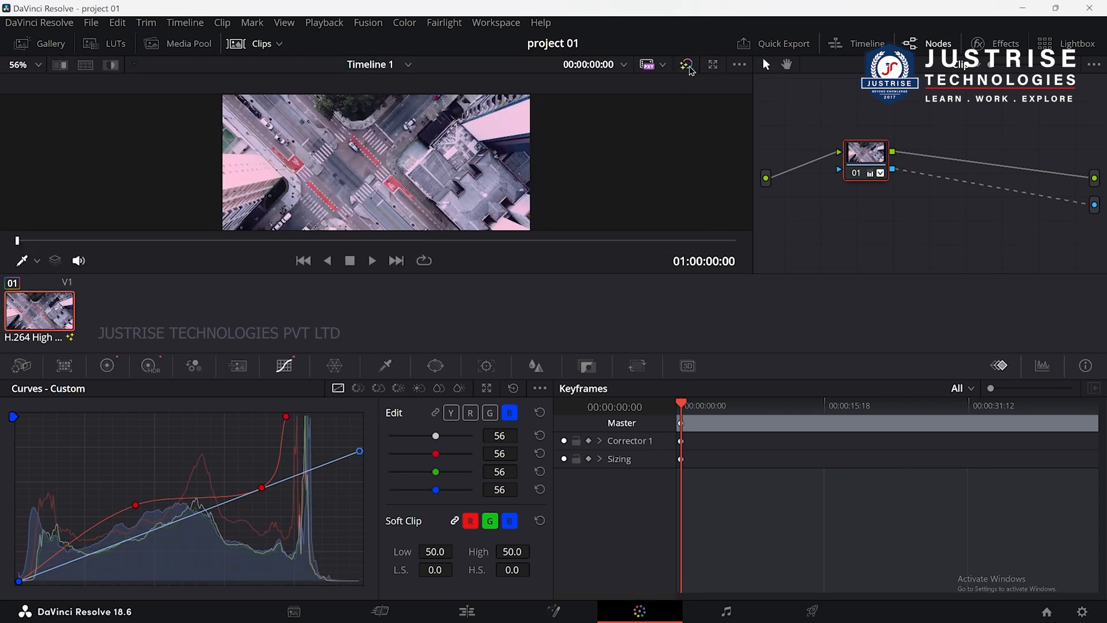
# Step: Bypass all color grades to compare with the ungraded image, and re-enable the grades
pyautogui.click(690, 67)
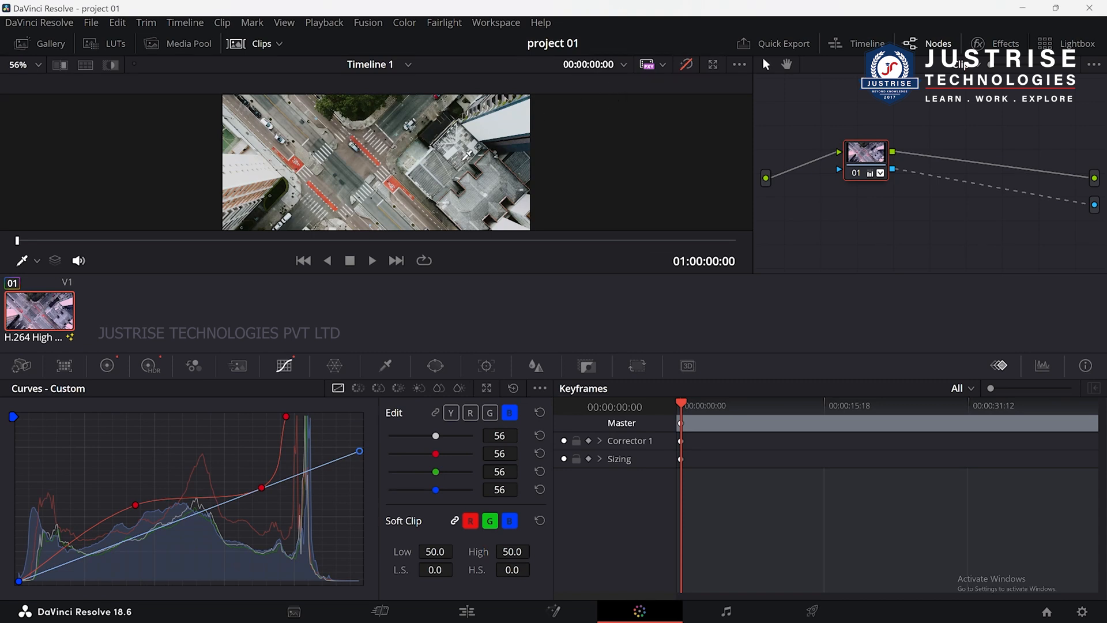
pyautogui.click(571, 180)
pyautogui.click(686, 64)
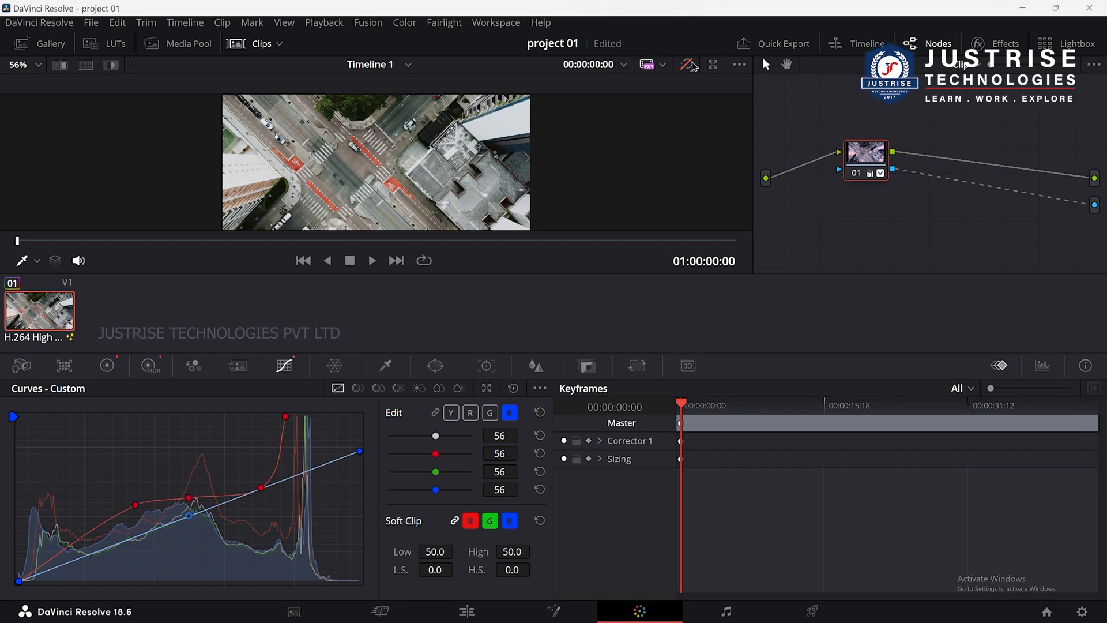
# Step: Show the video scopes and move their window clear of the clip preview
pyautogui.rightClick(564, 211)
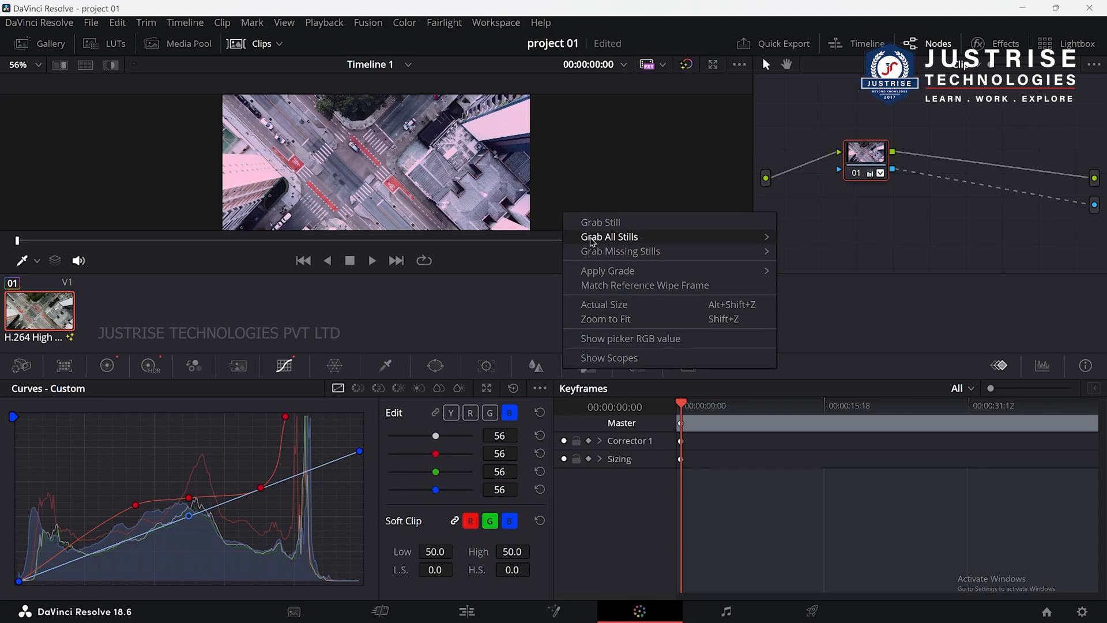
pyautogui.click(612, 358)
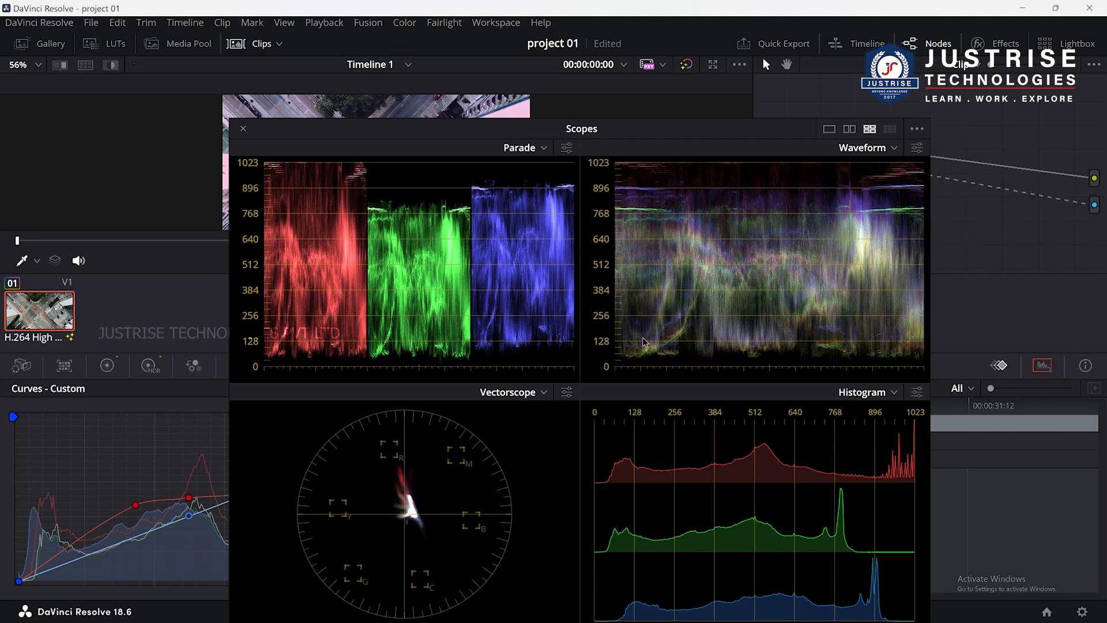
pyautogui.moveTo(662, 129); pyautogui.dragTo(982, 100)
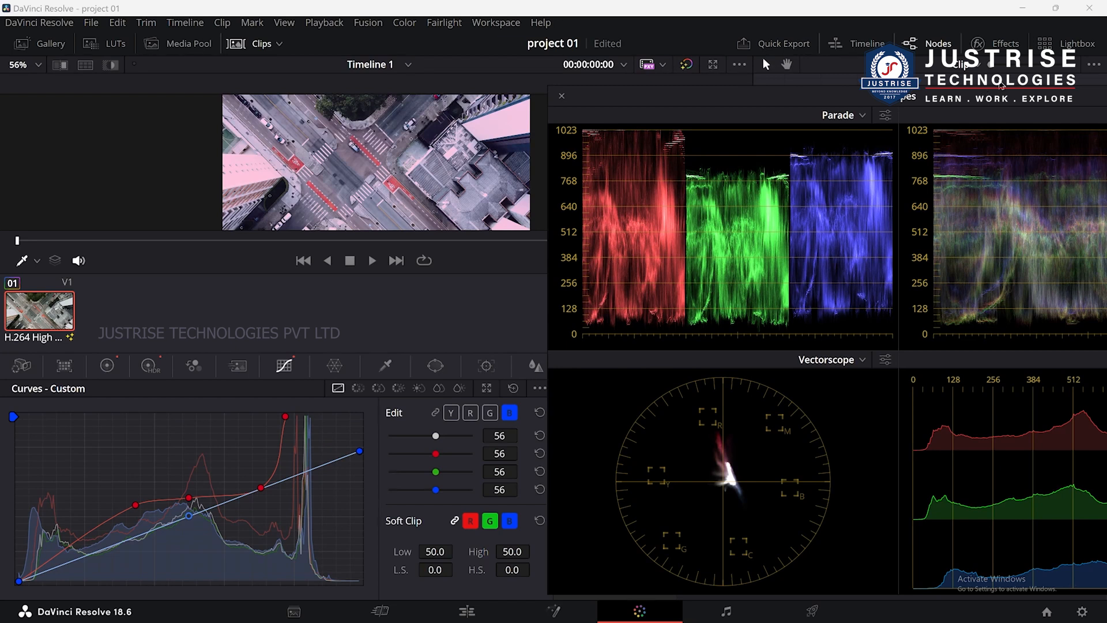
# Step: Reposition the floating scopes window to examine the parade, waveform, vectorscope and histogram beside the node graph
pyautogui.moveTo(978, 96); pyautogui.dragTo(460, 289)
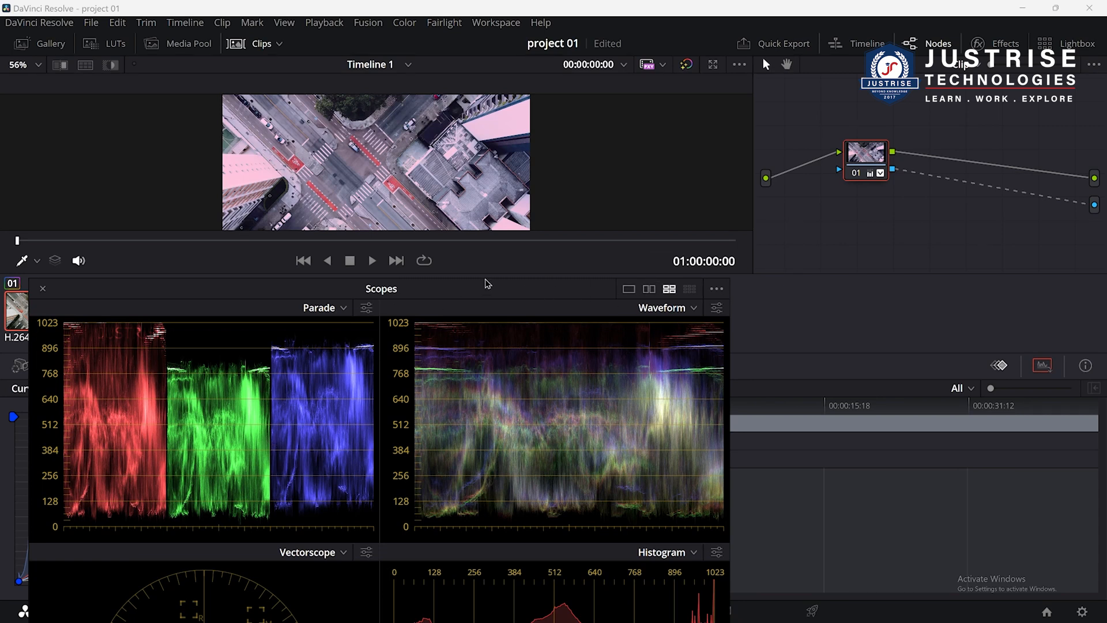
pyautogui.moveTo(484, 288); pyautogui.dragTo(586, 237)
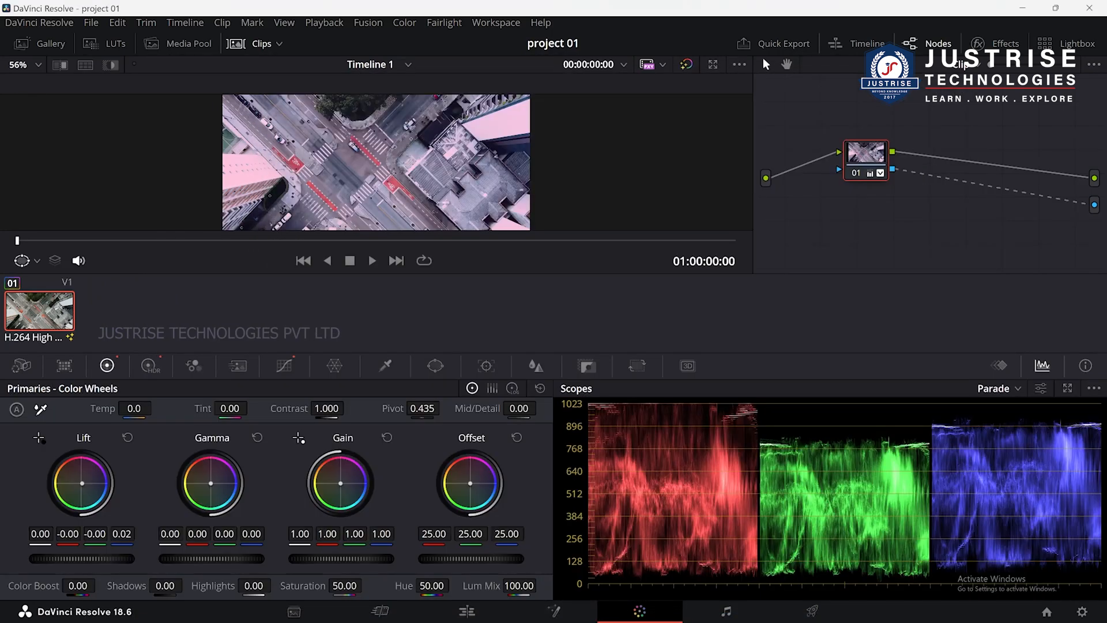
# Step: Try a much warmer temperature in the primaries, and set temperature to -1180, tint to 28 and contrast to 1.060
pyautogui.moveTo(134, 408); pyautogui.dragTo(218, 409)
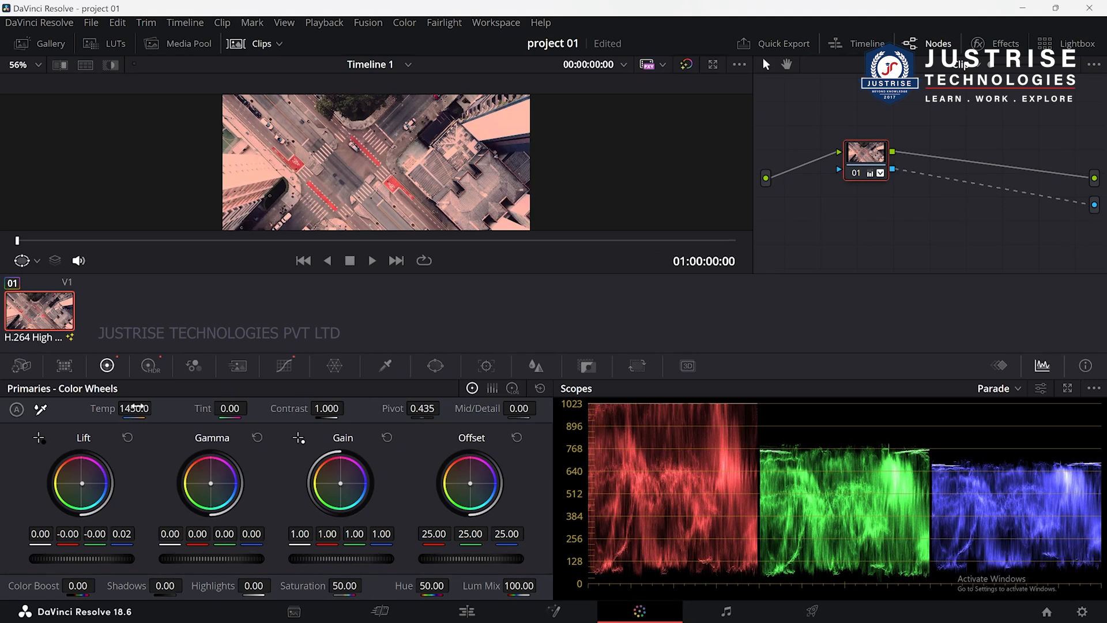
pyautogui.moveTo(137, 409); pyautogui.dragTo(107, 409)
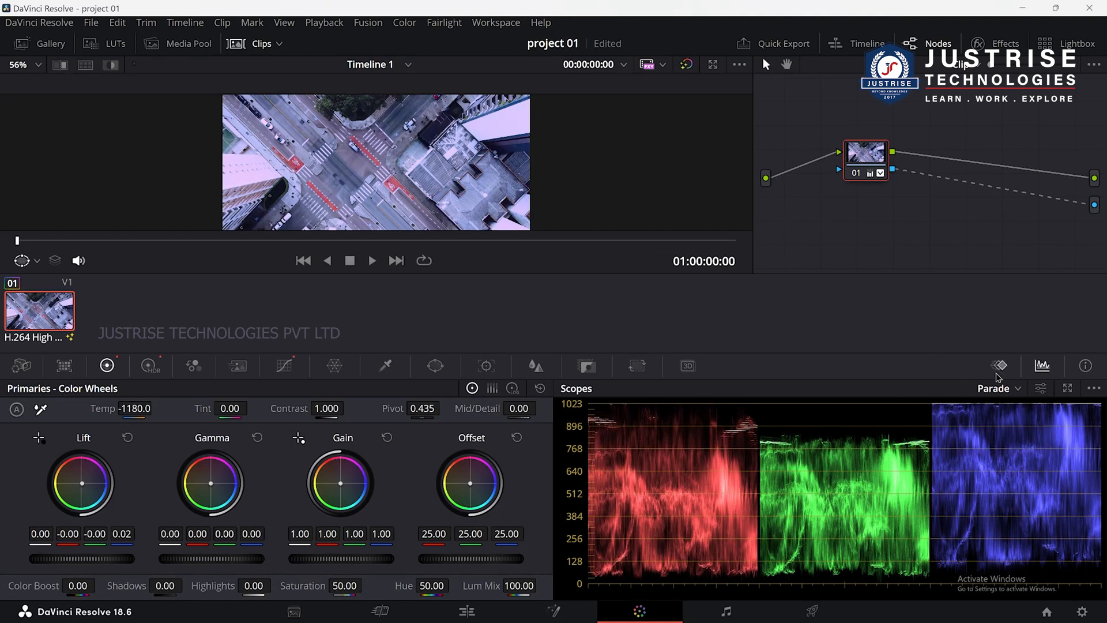
pyautogui.moveTo(236, 408)
pyautogui.mouseDown()
pyautogui.moveTo(296, 408)
pyautogui.moveTo(222, 408)
pyautogui.moveTo(254, 407)
pyautogui.mouseUp()
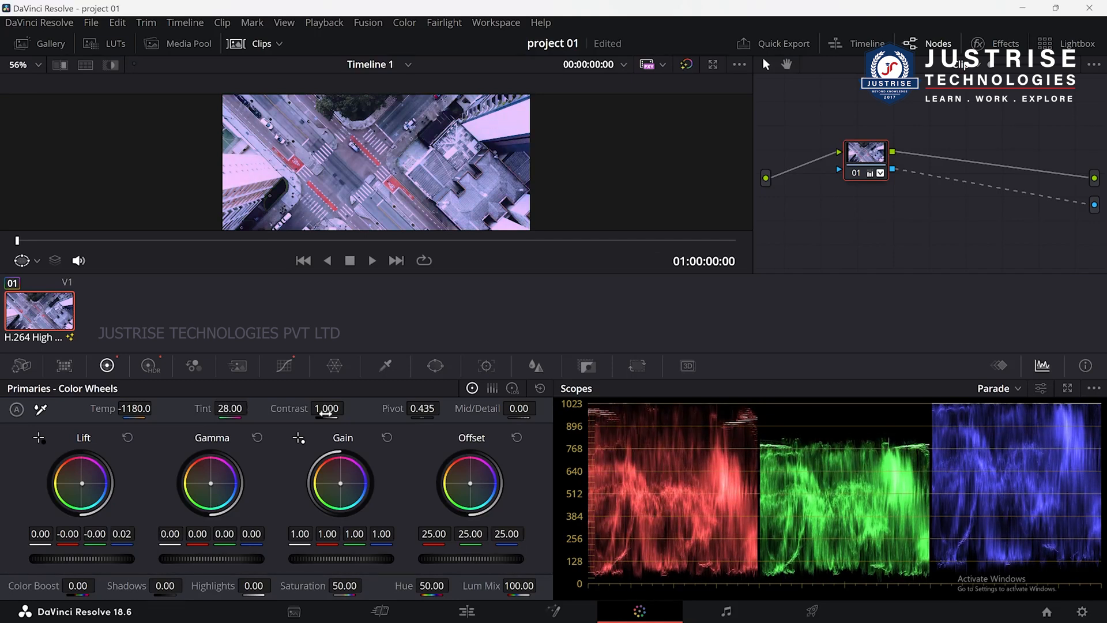
pyautogui.moveTo(326, 408); pyautogui.dragTo(337, 408)
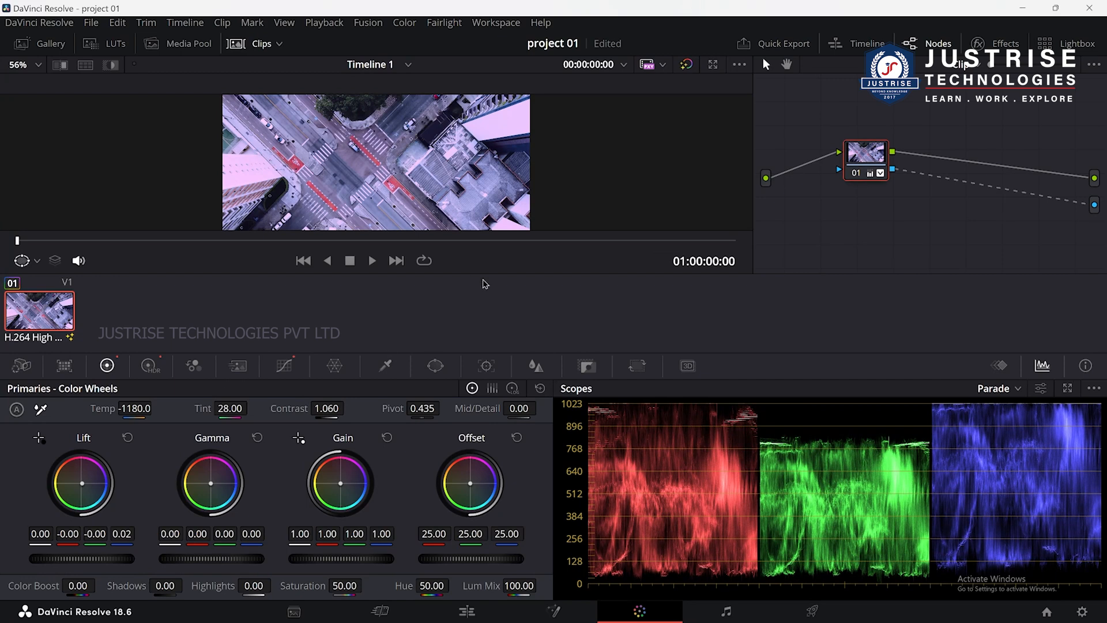